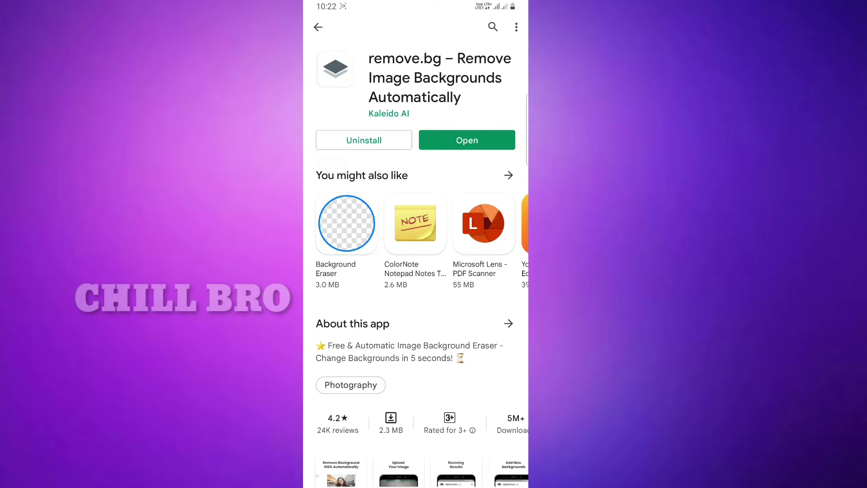
Launch remove.bg, dismiss the cookie notice, allow camera and media access, and choose Photos as the source.
click(467, 140)
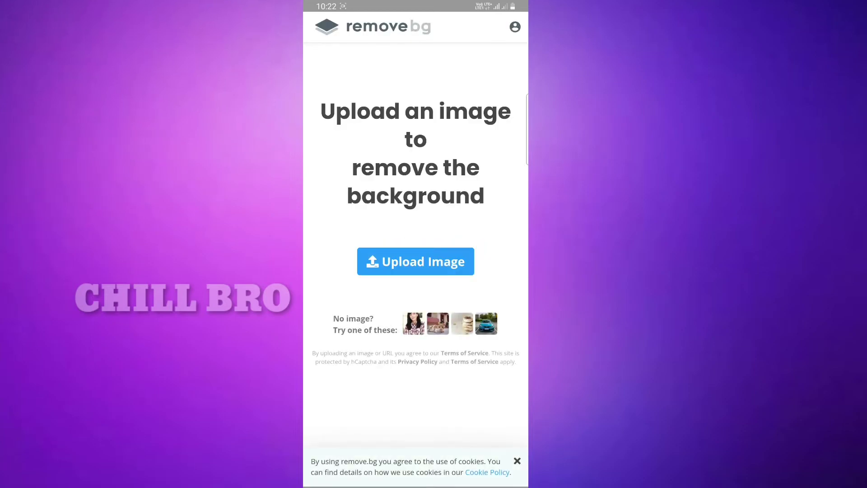
click(517, 461)
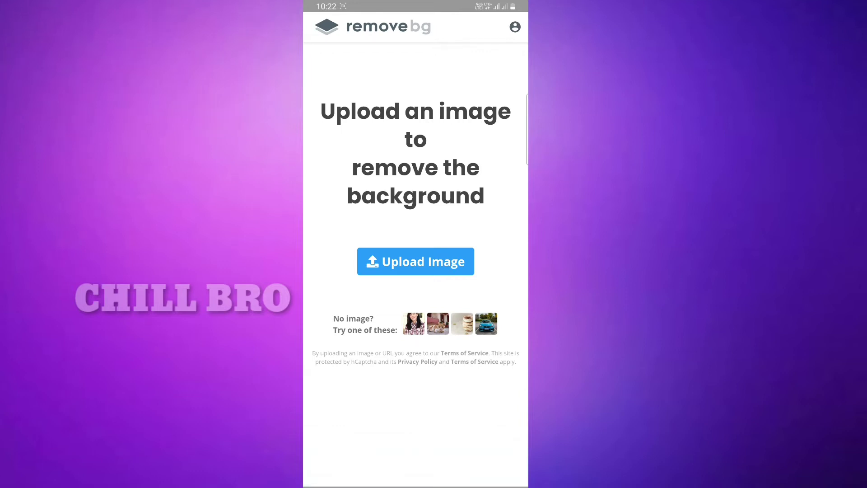
click(416, 261)
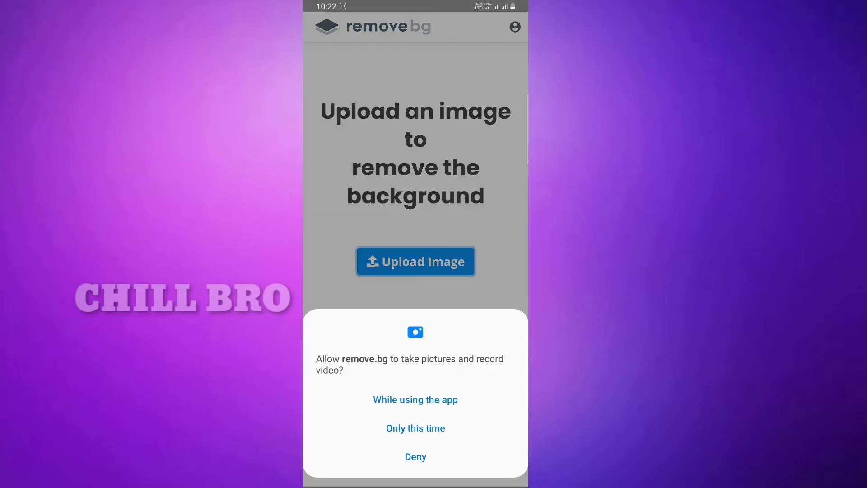
click(416, 399)
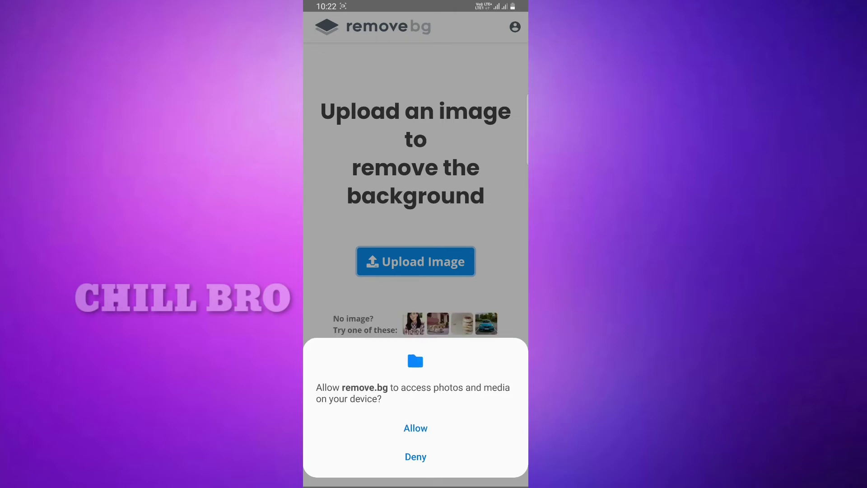
click(414, 426)
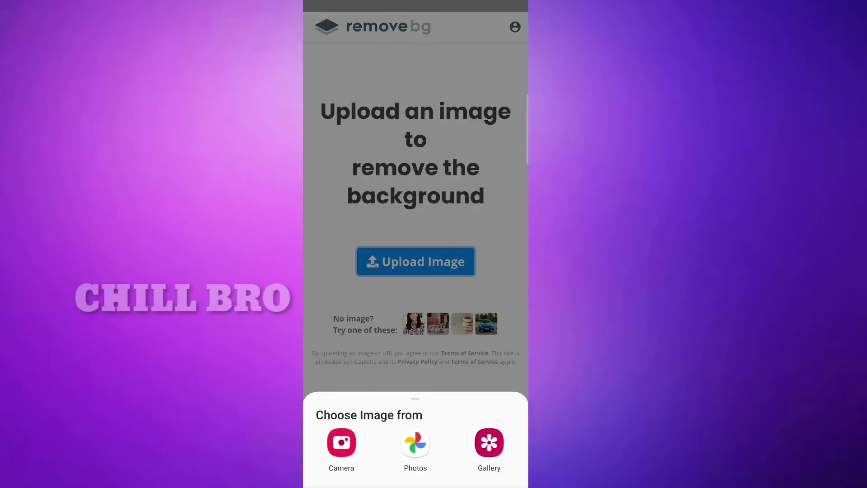
click(416, 443)
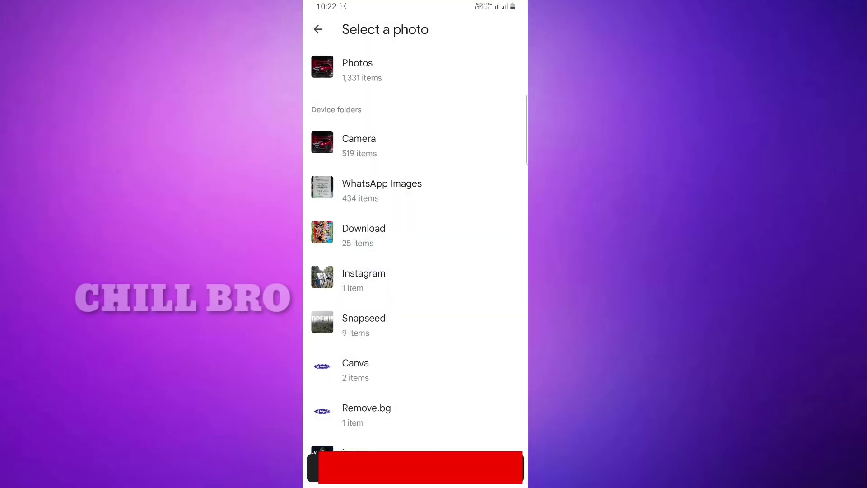
Scroll the photo picker's album list to find the red Sony box photo.
scroll(415, 271, down, 3)
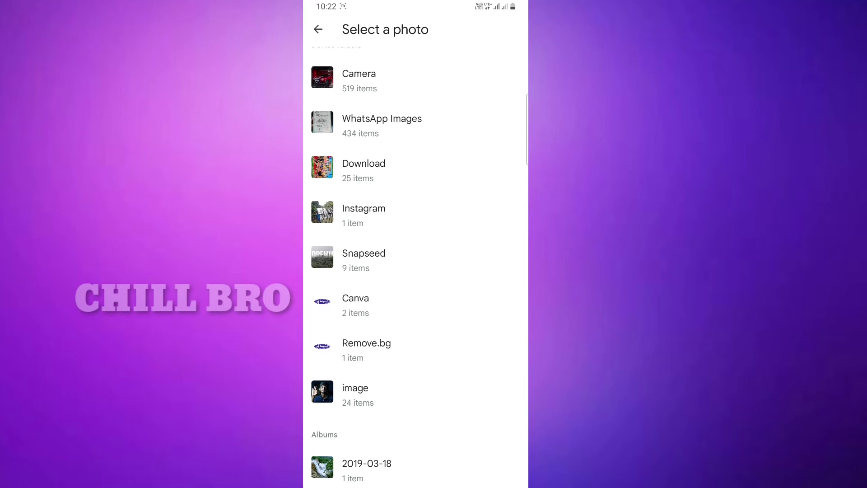
scroll(415, 271, up, 3)
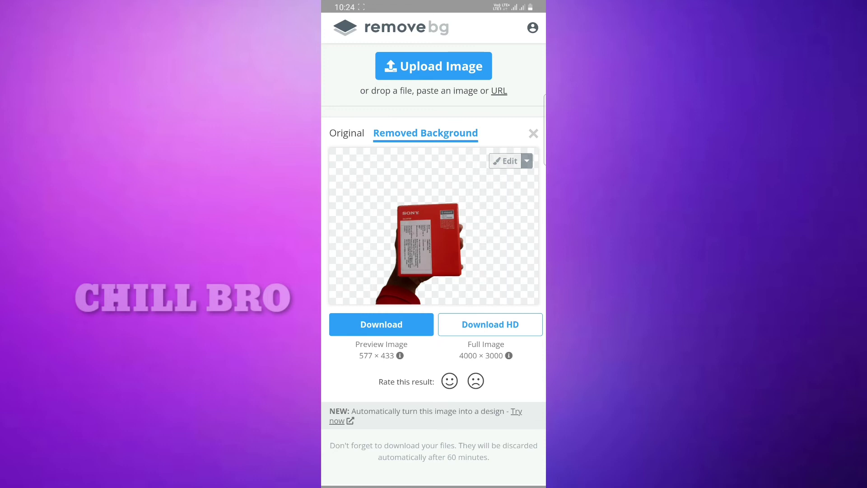
In the cut-out editor, erase a patch from the box's right side, then undo it.
click(505, 161)
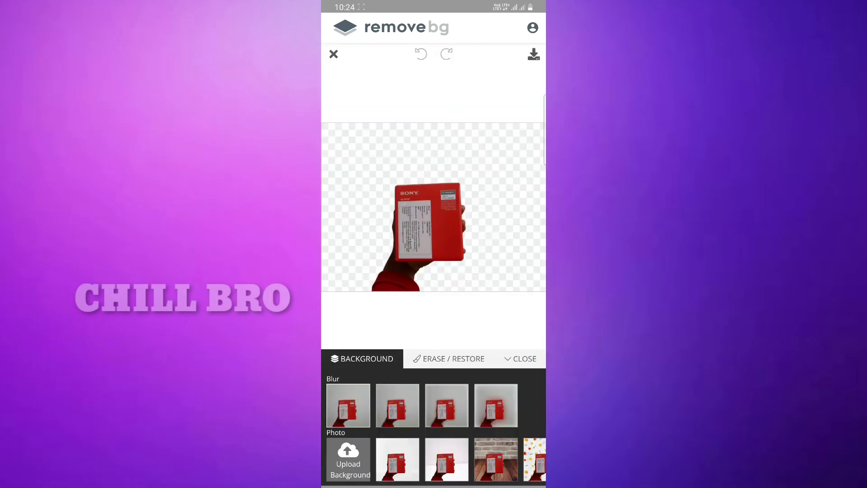
click(450, 359)
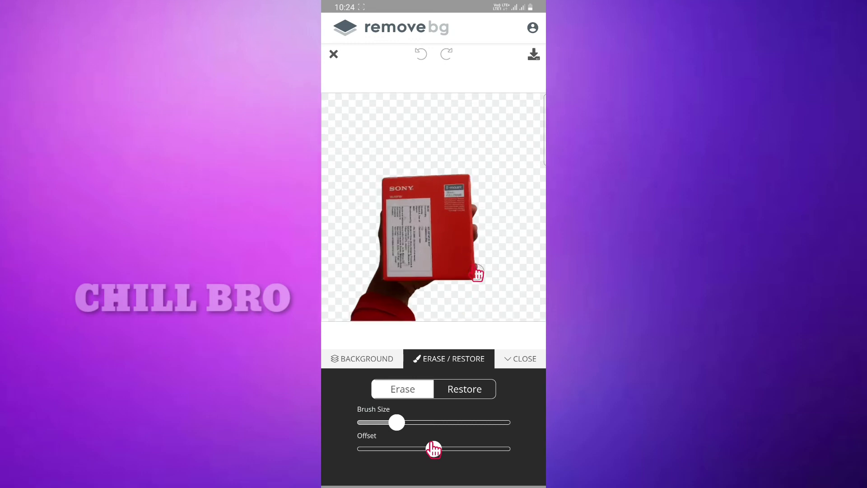
drag(508, 238, 461, 209)
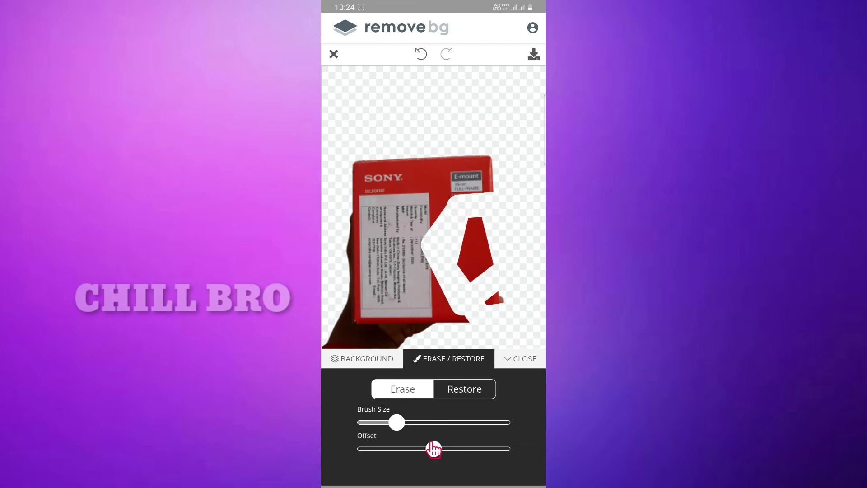
key(ctrl+z)
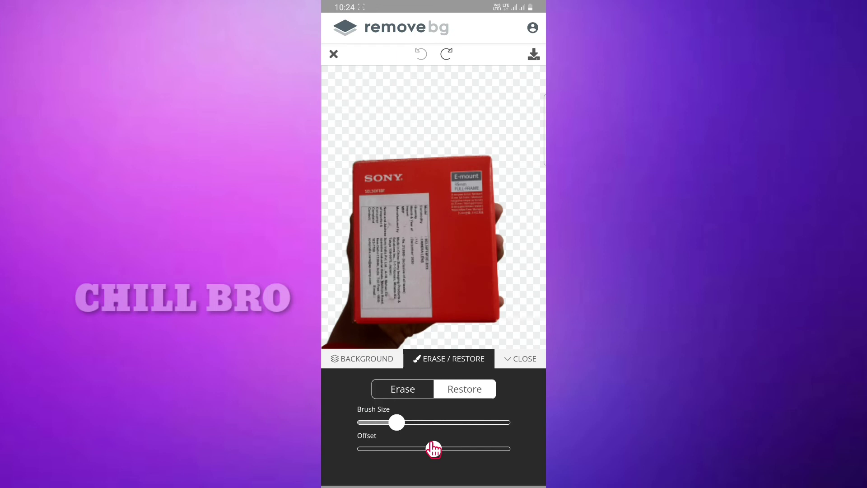
Restore two strips above the box, undo both, and collapse the erase/restore panel.
drag(394, 114, 518, 115)
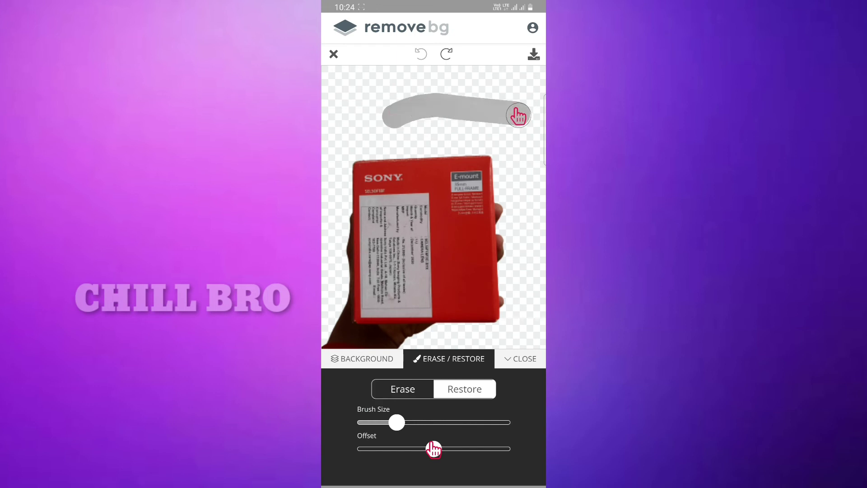
drag(391, 144, 510, 136)
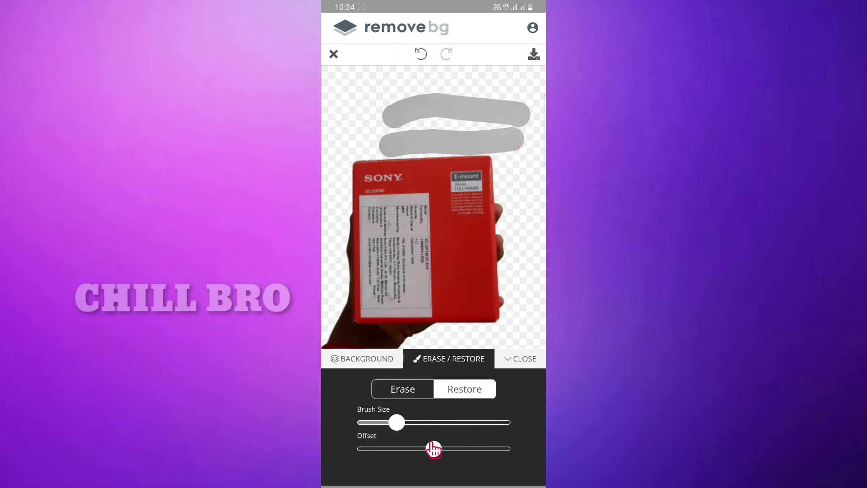
key(ctrl+z)
key(ctrl+z)
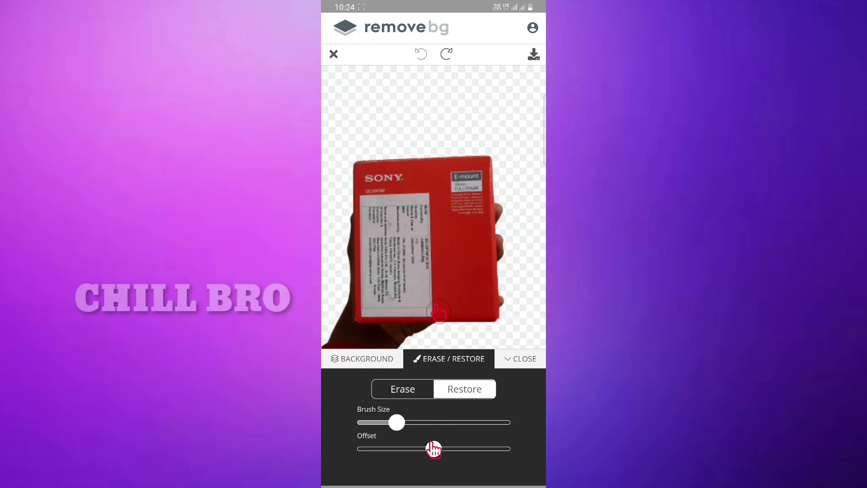
scroll(434, 310, down, 3)
click(521, 358)
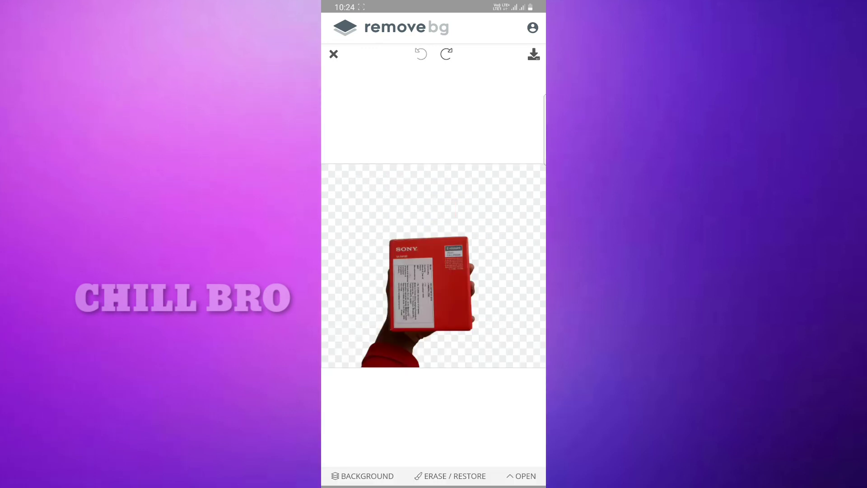
Download the red Sony box cut-out image and view it in the Photos app.
click(362, 476)
click(533, 54)
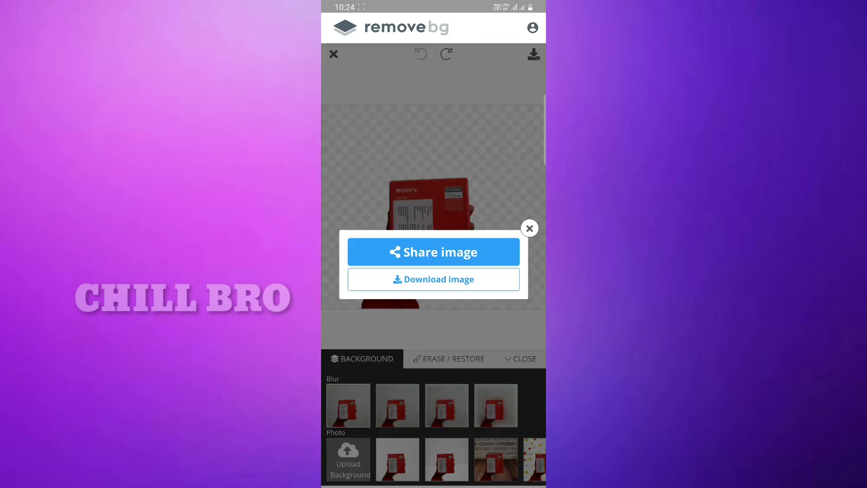
click(433, 279)
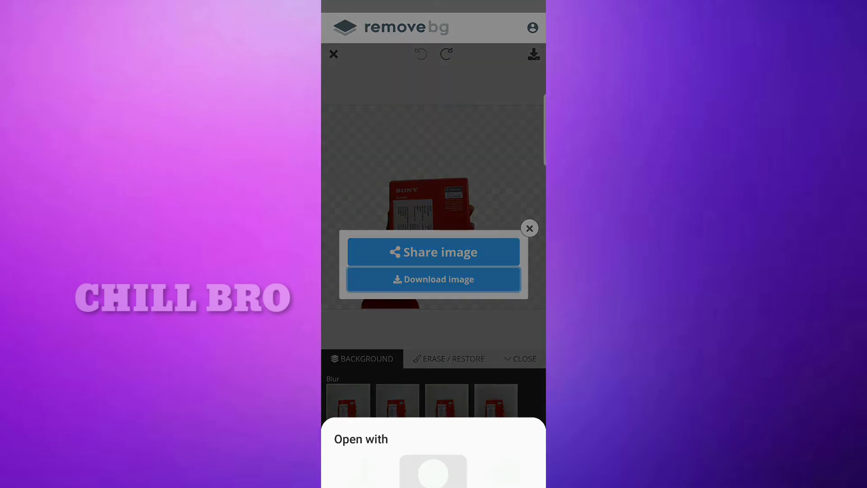
click(383, 471)
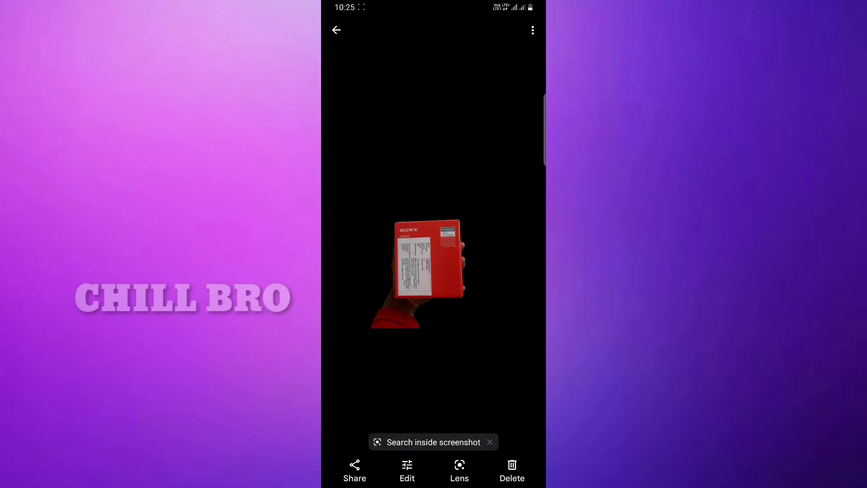
mouse_move(434, 2)
mouse_down()
mouse_move(433, 135)
mouse_move(433, 2)
mouse_up()
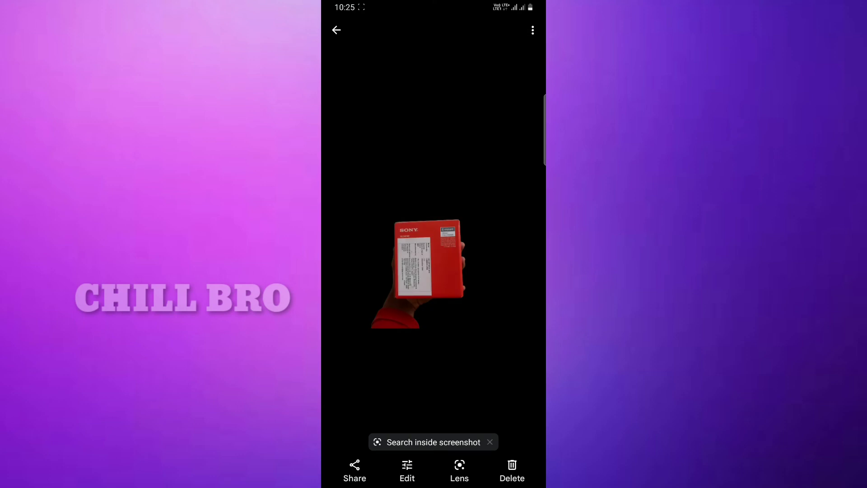